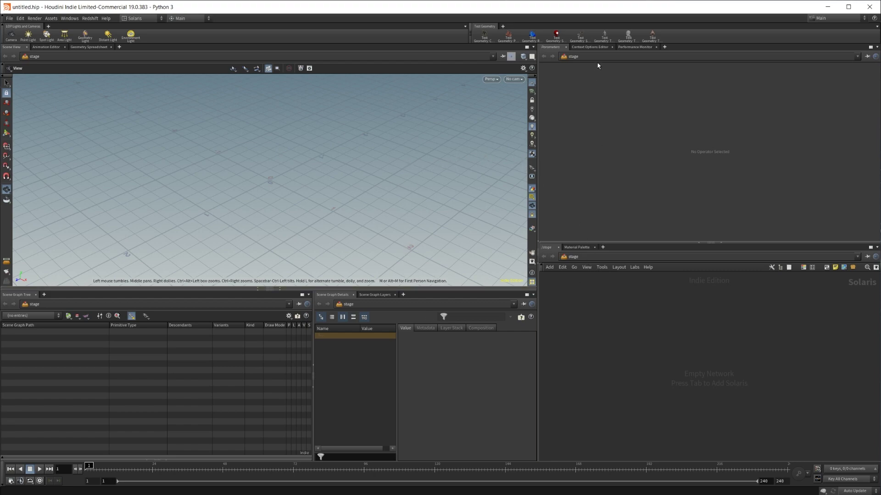
Step: Add a Solaris Layout Asset Gallery pane tab beside Scene Graph Layers and show medium-size thumbnails
left_click(661, 57)
left_click(420, 376)
left_click(404, 295)
mouse_move(410, 312)
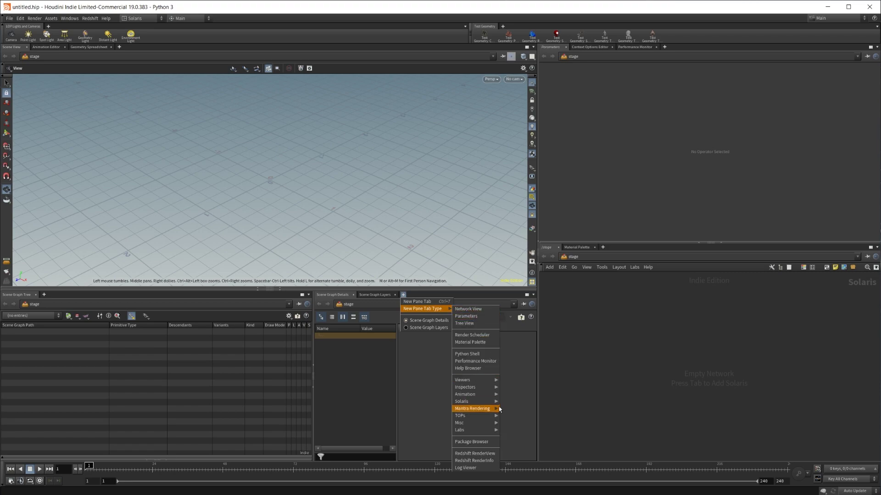
mouse_move(494, 410)
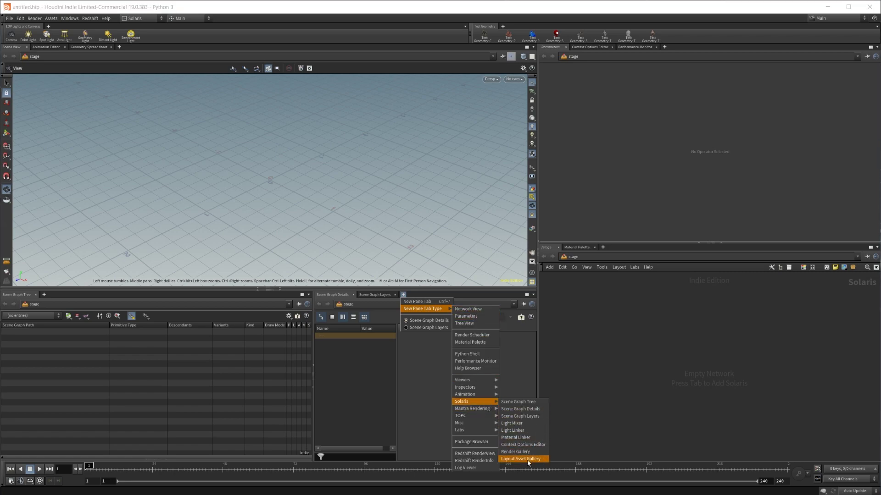
left_click(512, 460)
left_click(459, 304)
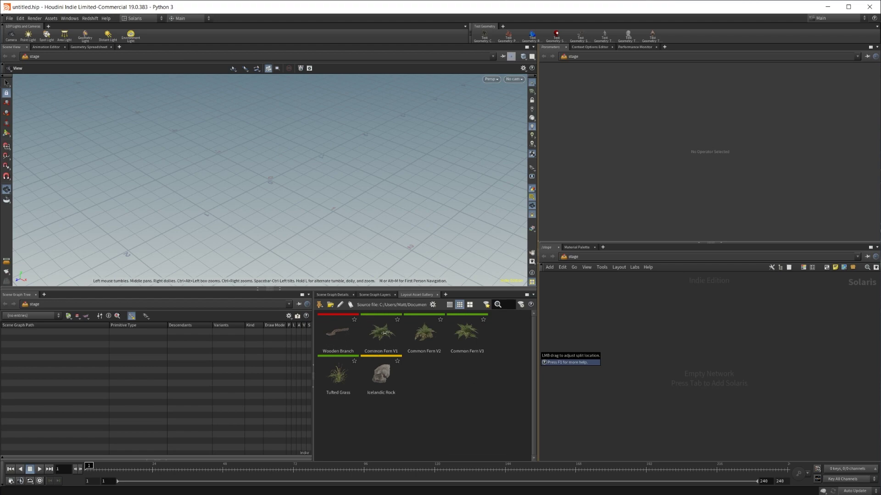
Step: Delete all six gallery assets, from Wooden Branch to Icelandic Rock, then start adding a single asset
left_click(348, 328)
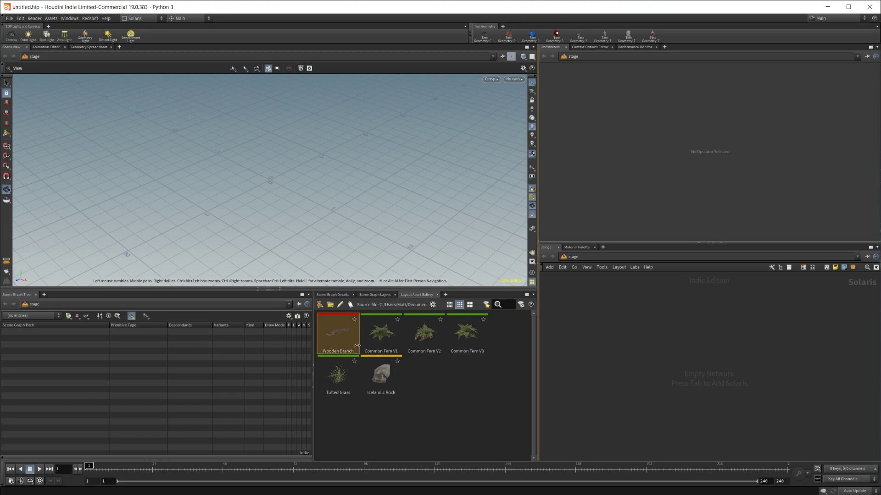
left_click(384, 380, "shift")
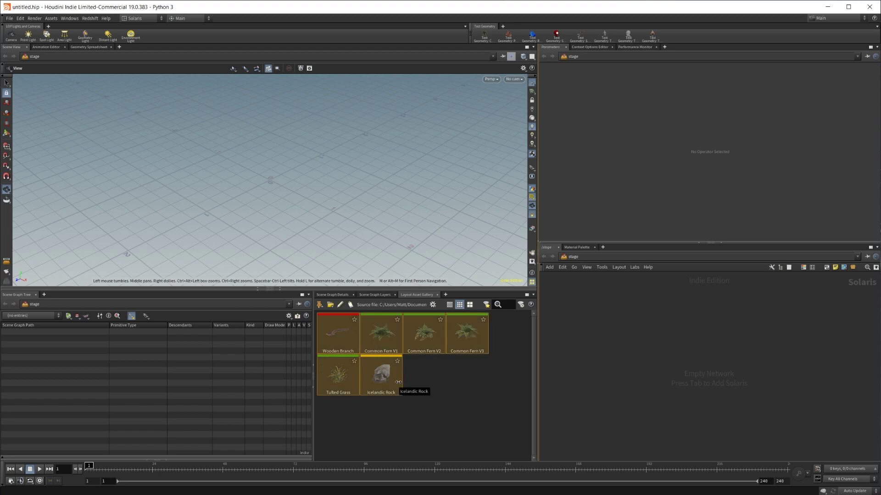
right_click(398, 382)
left_click(418, 468)
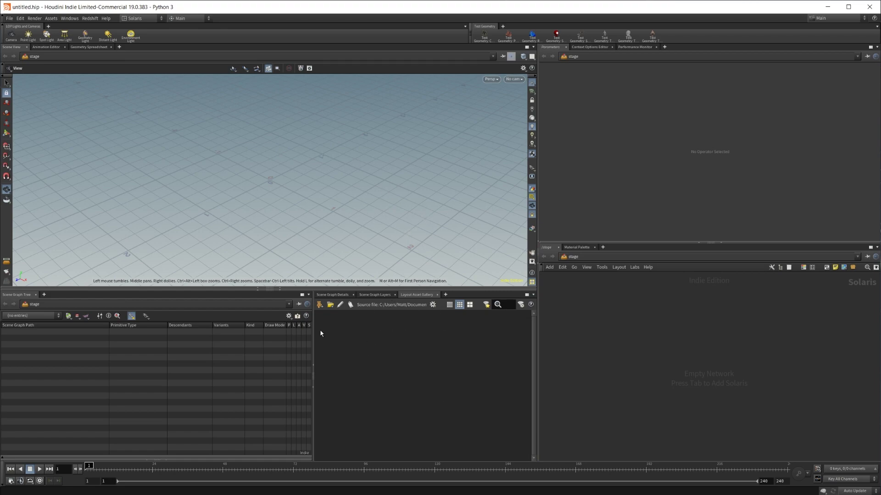
left_click(320, 305)
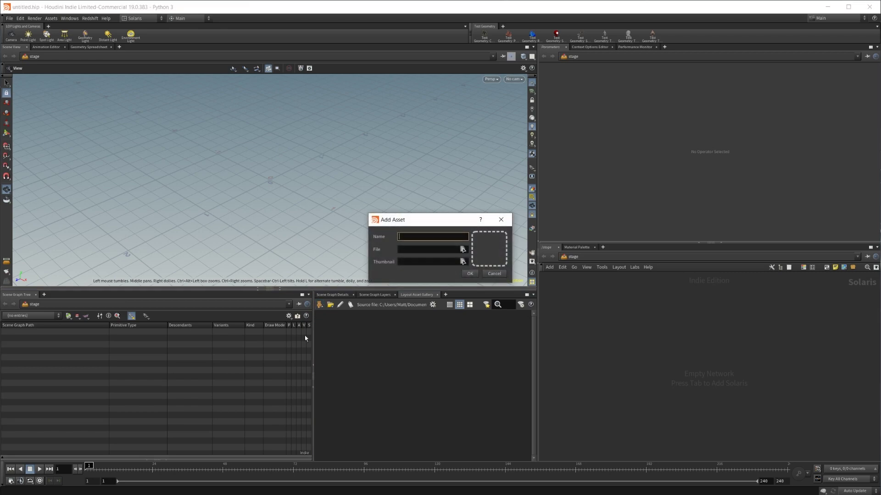
Step: Cancel Add Asset and load the E:/Programs/Quixel/USD Assets/ folder through Add Asset Directory
left_click(493, 274)
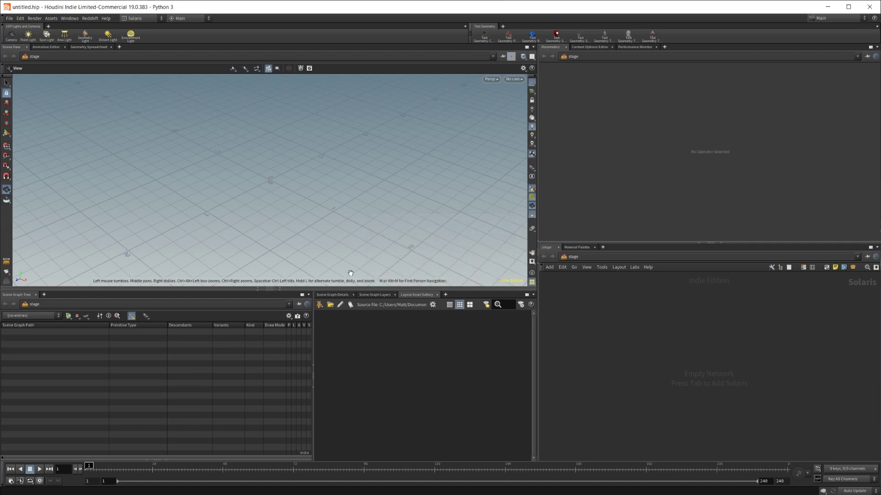
left_click(330, 305)
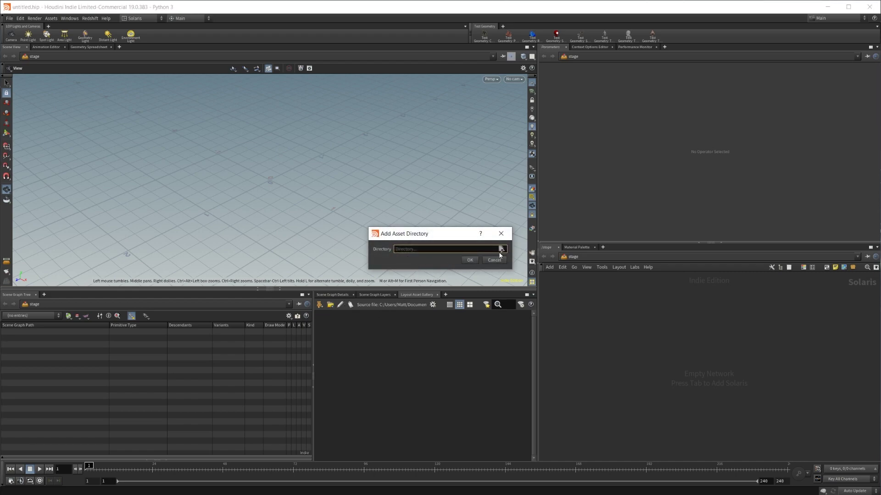
left_click(501, 250)
key("alt+Tab")
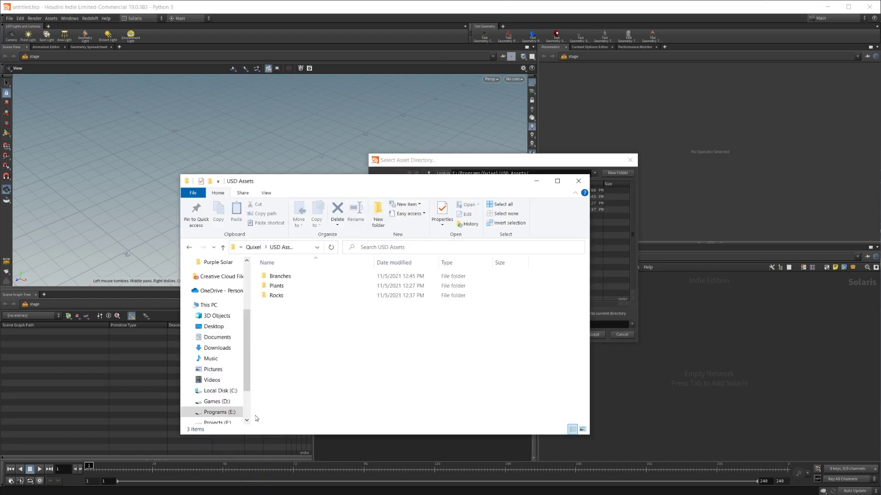
left_click(275, 247)
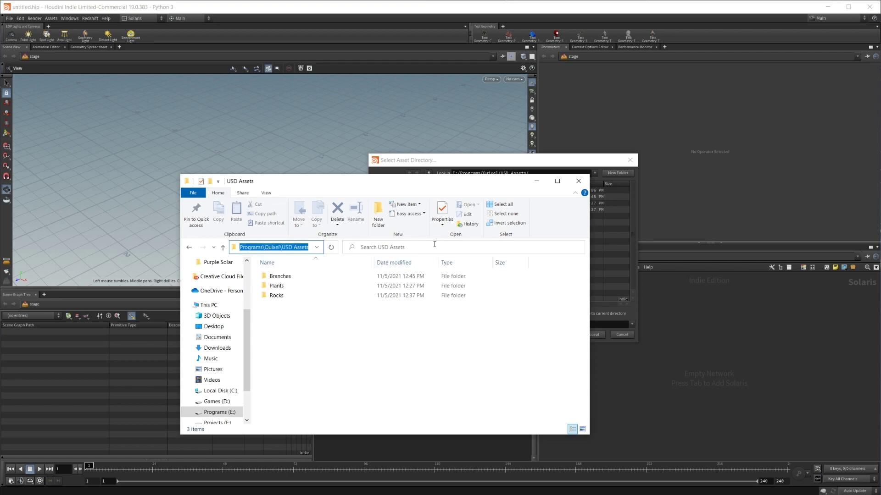
left_click(540, 176)
left_click(540, 177)
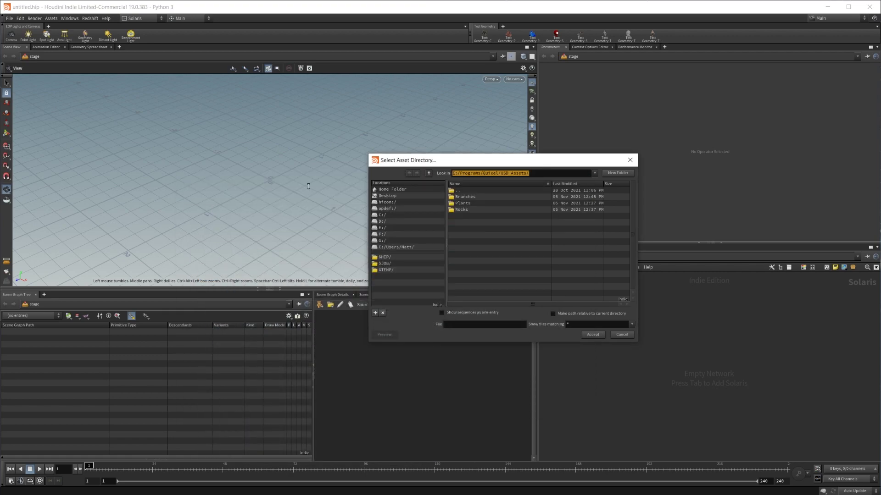
type("E:/Programs/Quixel/USD Assets/")
key("Return")
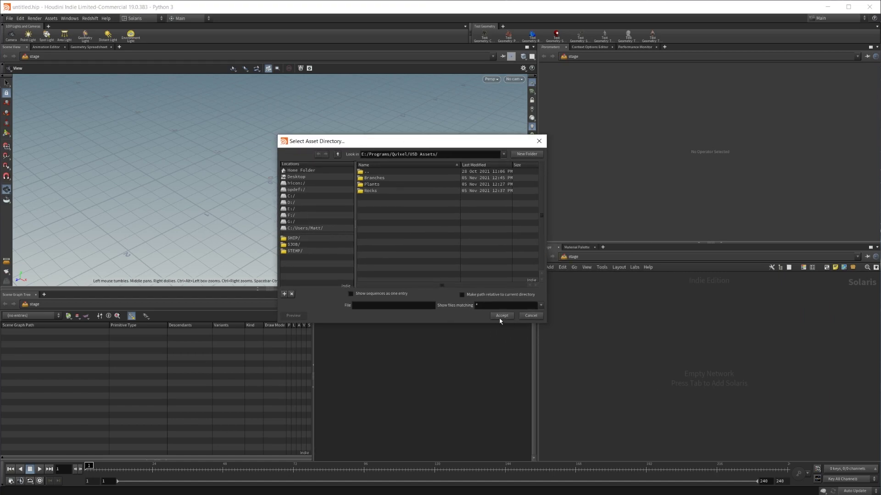
left_click(502, 316)
left_click(472, 260)
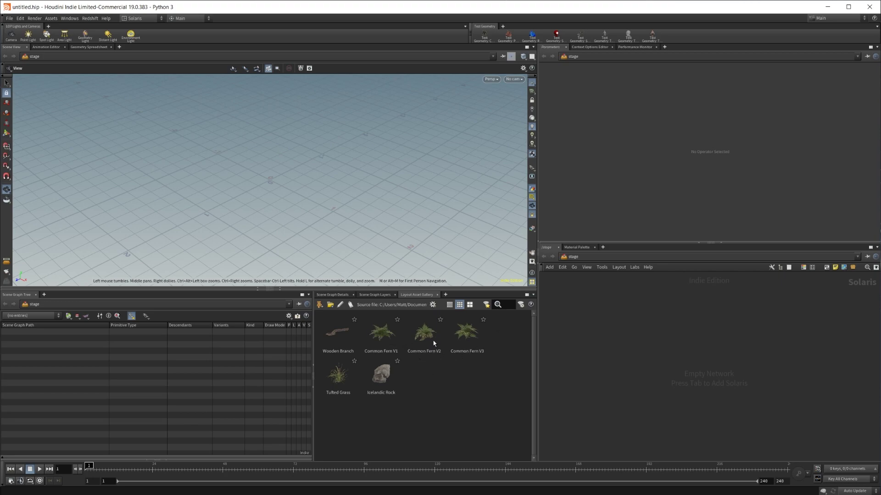
Step: Colour Common Fern V1–V3 and Tufted Grass green
left_click(386, 349)
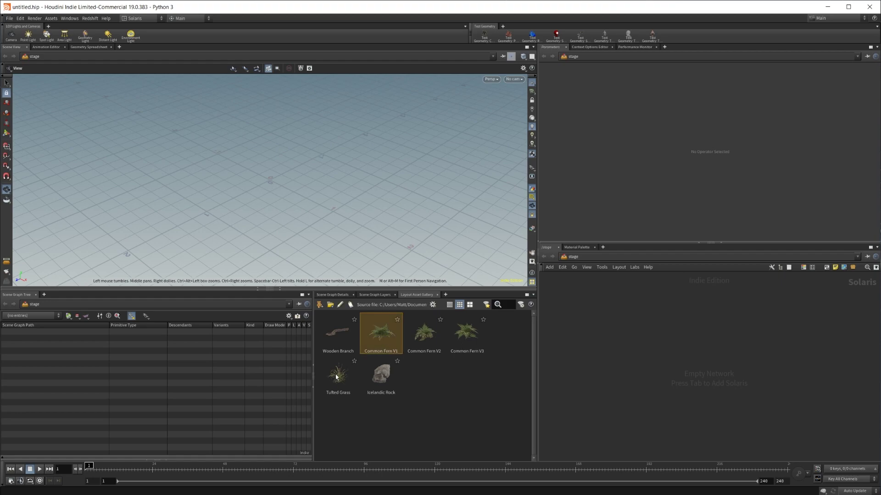
left_click(434, 334)
left_click(380, 335)
left_click(351, 371, "shift")
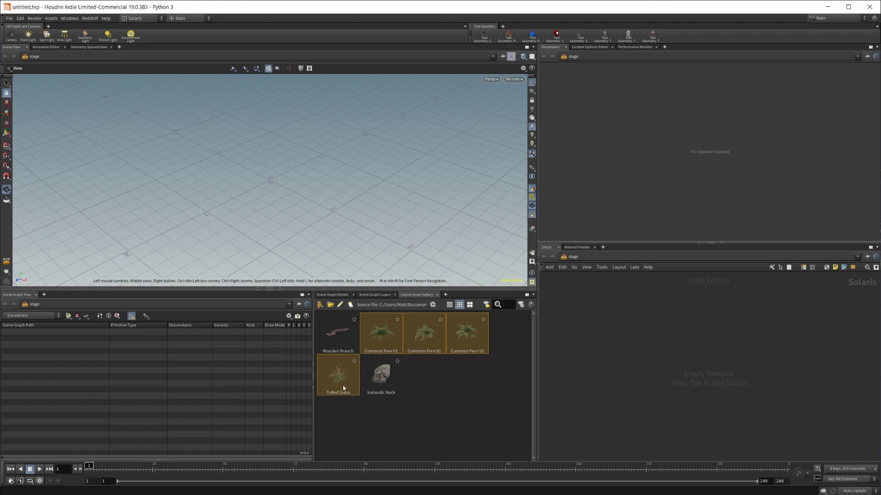
right_click(433, 336)
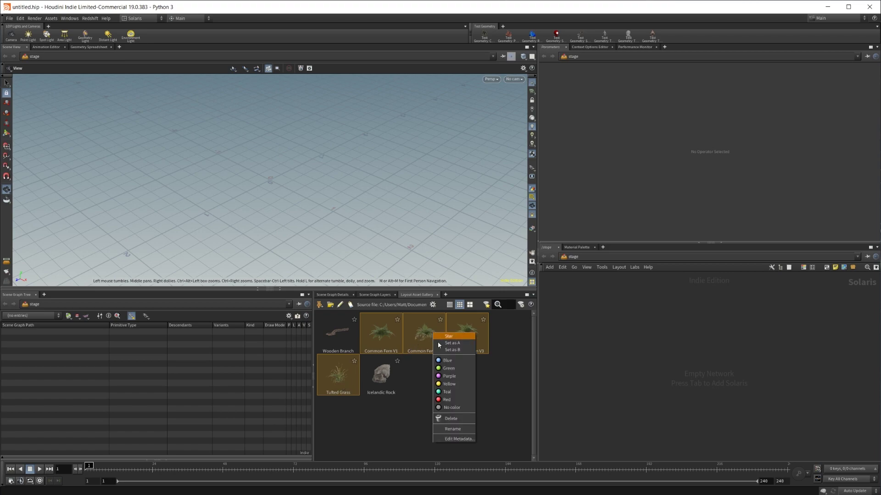
left_click(442, 367)
Step: Tag the three Common Ferns and Tufted Grass as Plants in the metadata editor
left_click(393, 423)
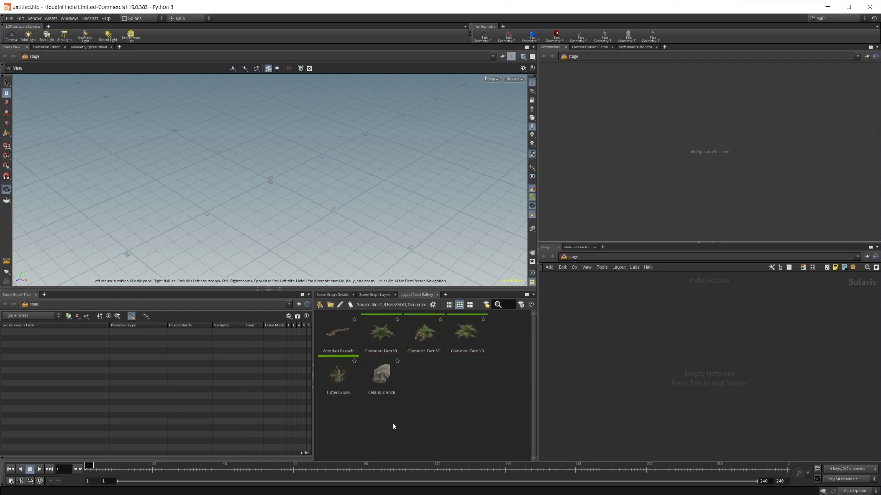
left_click(384, 336)
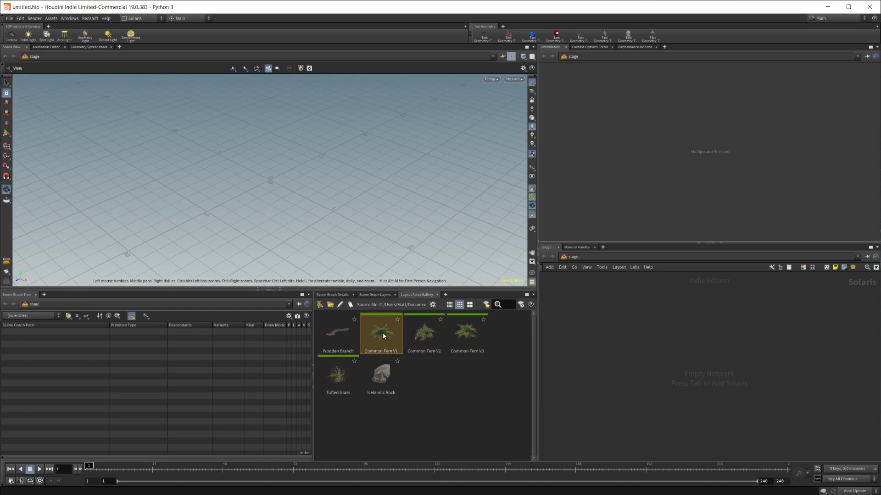
left_click(346, 373, "shift")
right_click(344, 369)
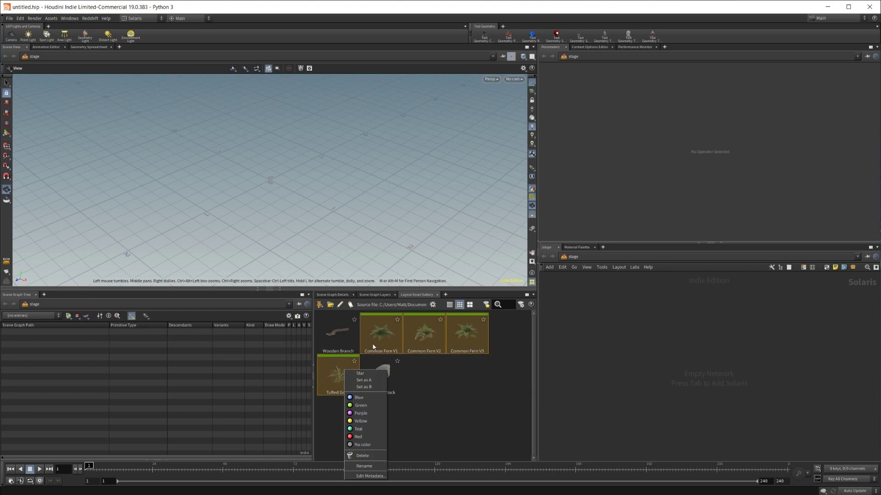
left_click(363, 476)
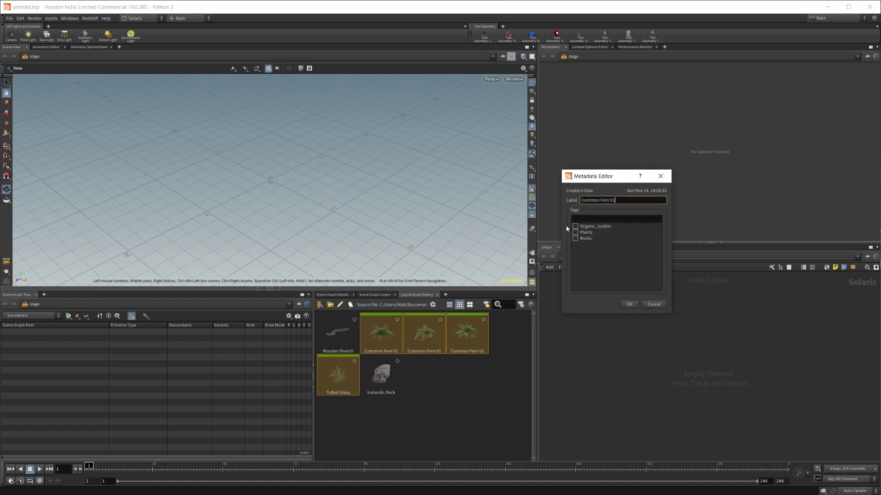
left_click_drag(607, 173, 328, 250)
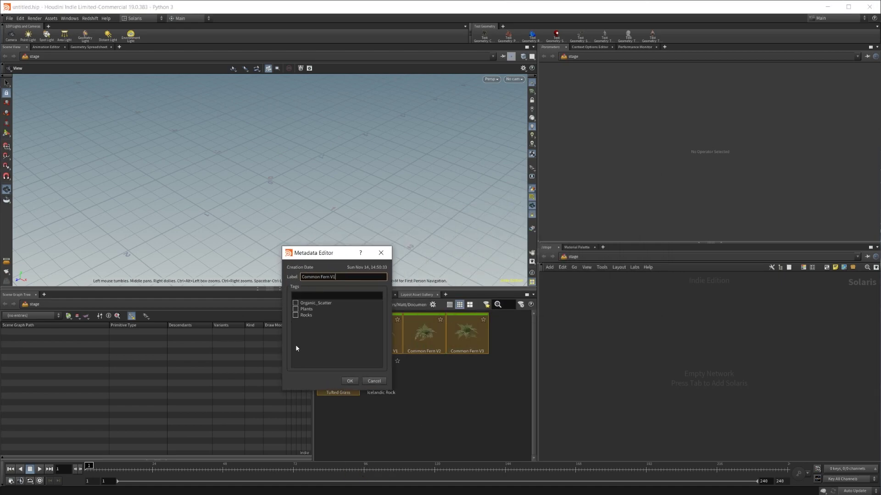
left_click(296, 310)
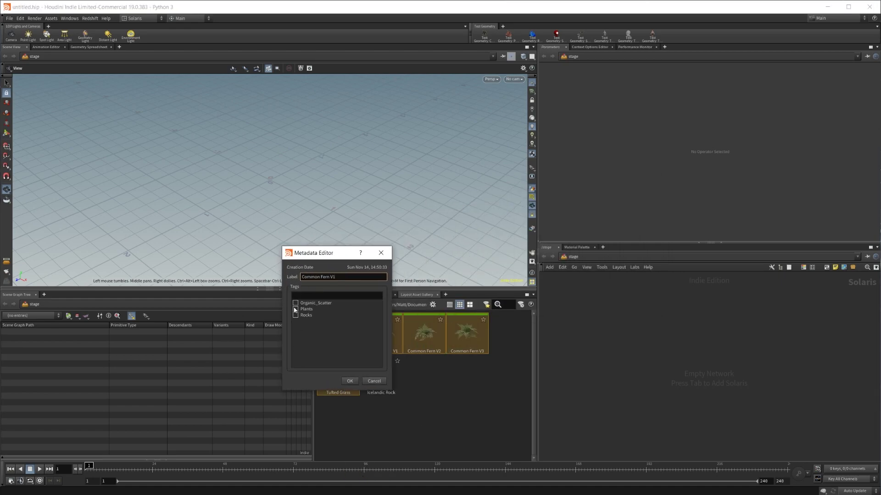
left_click(349, 381)
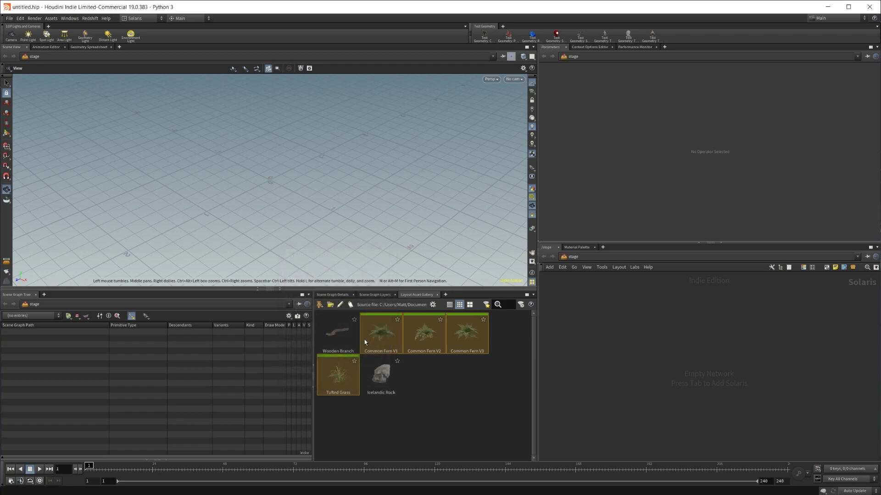
left_click(346, 337)
Step: Colour Wooden Branch red and tick a tag for it in the metadata editor
right_click(334, 333)
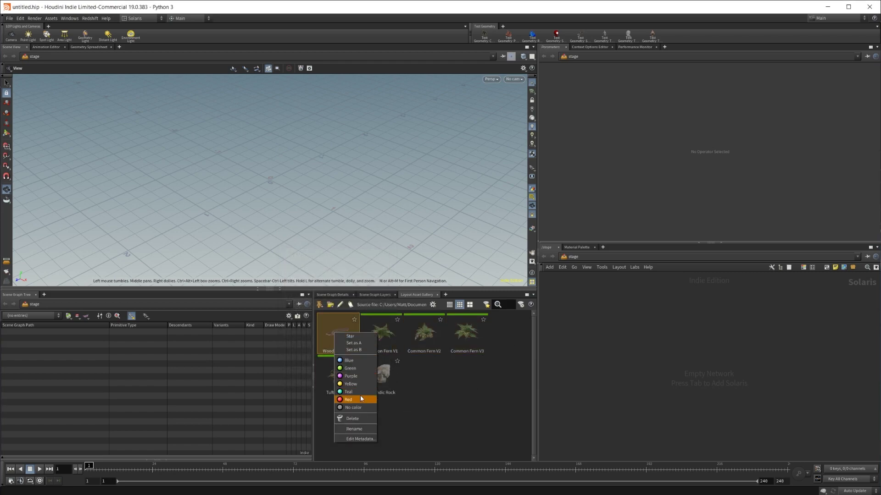
left_click(361, 398)
right_click(346, 341)
left_click(371, 447)
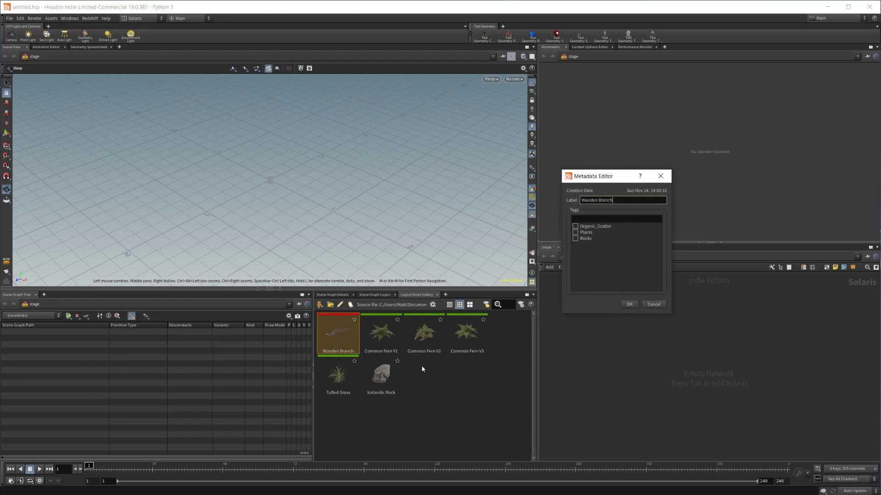
left_click_drag(608, 179, 371, 251)
left_click(371, 288)
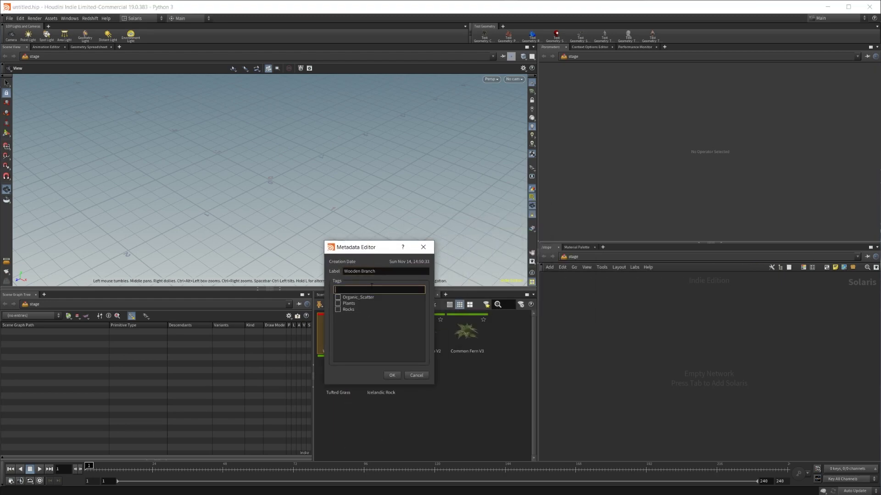
type("Text rhds")
key("BackSpace")
key("BackSpace")
key("BackSpace")
key("BackSpace")
key("BackSpace")
key("BackSpace")
key("BackSpace")
key("BackSpace")
key("BackSpace")
left_click(338, 297)
left_click(391, 374)
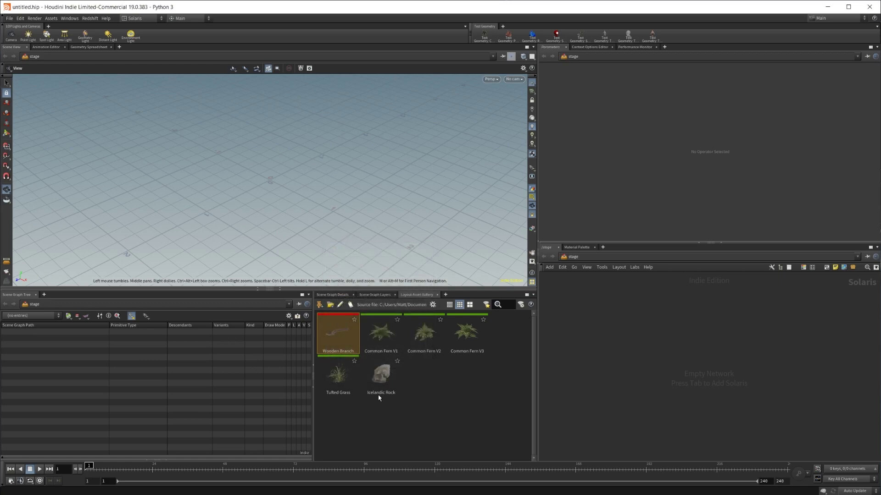
Step: Give Icelandic Rock a yellow colour label and confirm its metadata
right_click(393, 388)
left_click(412, 439)
right_click(374, 373)
left_click(395, 482)
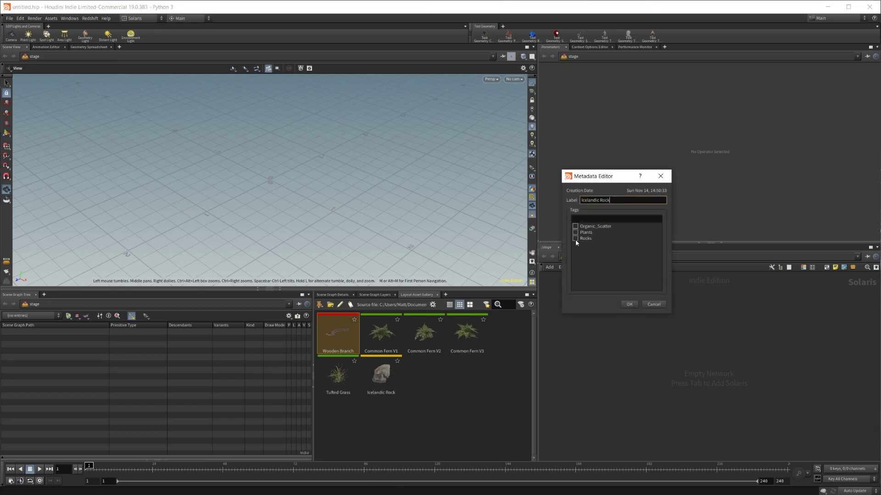
left_click(630, 303)
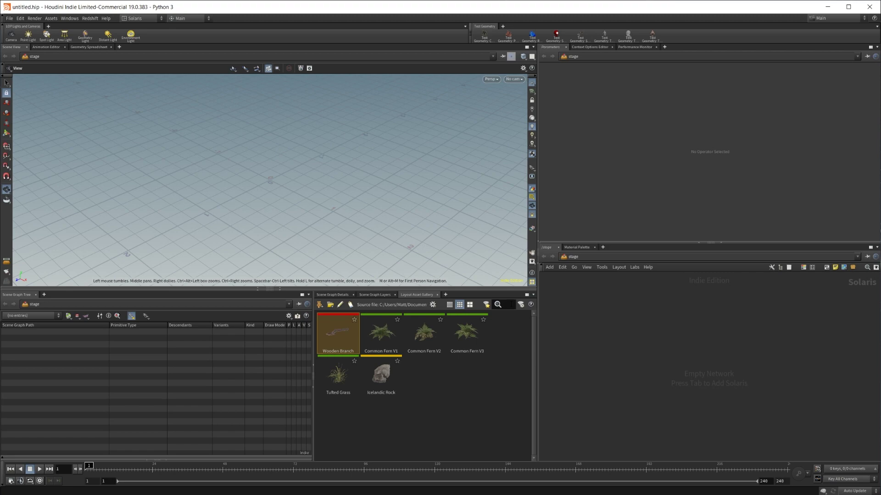
type("comm")
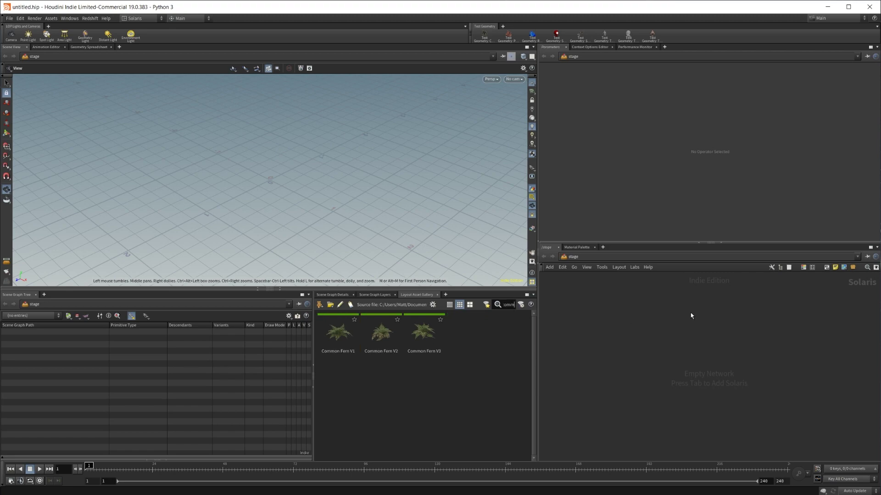
key("BackSpace")
key("BackSpace")
key("BackSpace")
key("BackSpace")
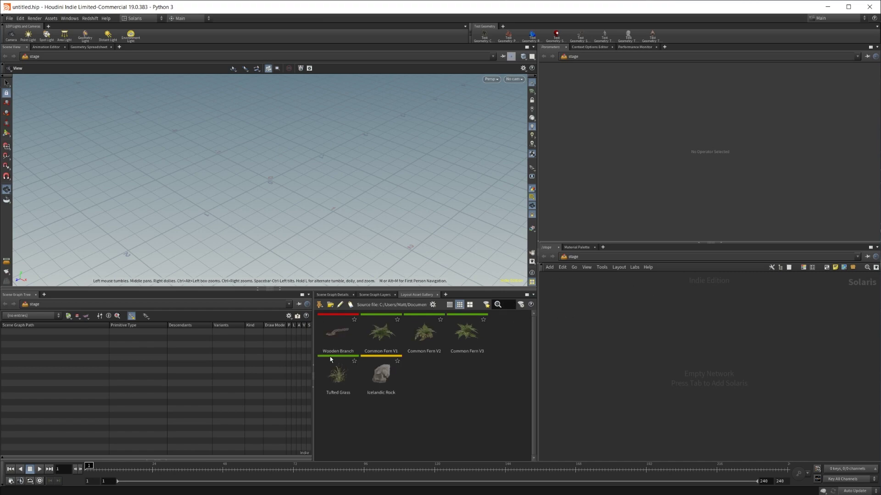
left_click(339, 337)
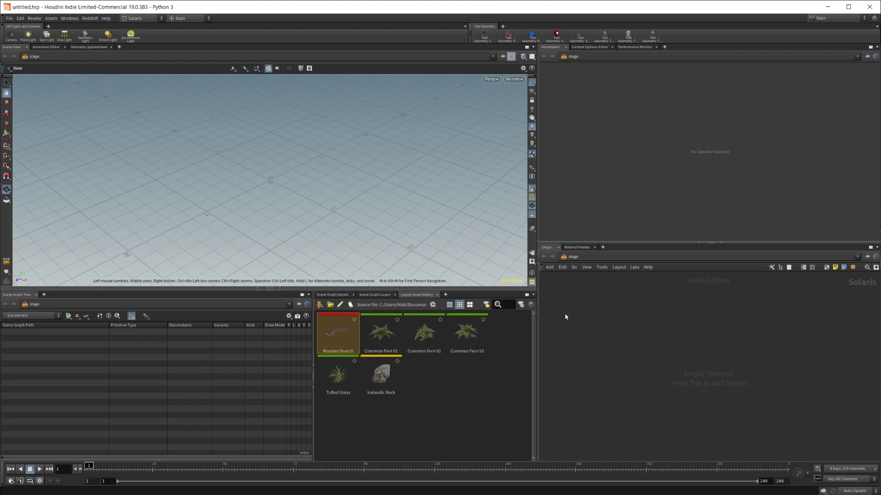
type("org")
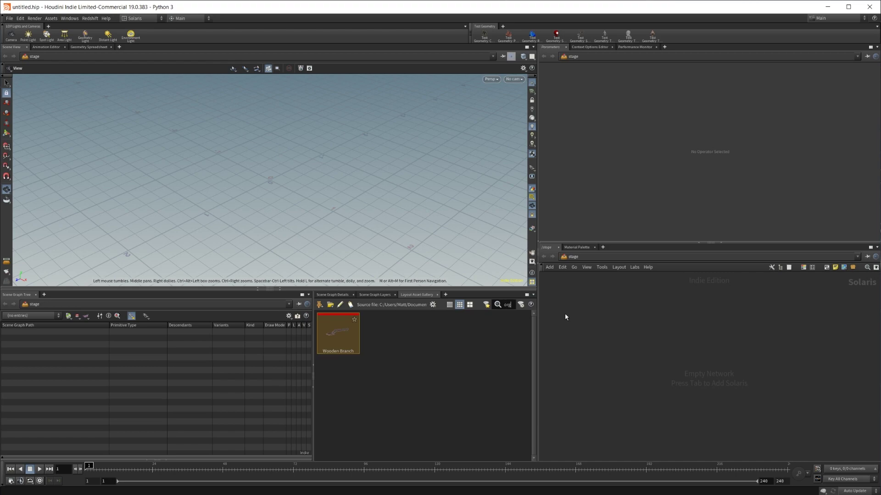
right_click(359, 351)
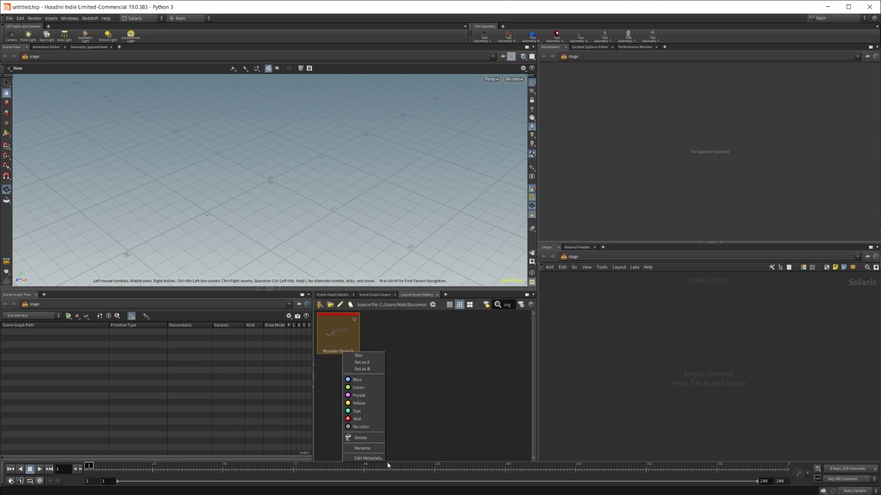
left_click(362, 459)
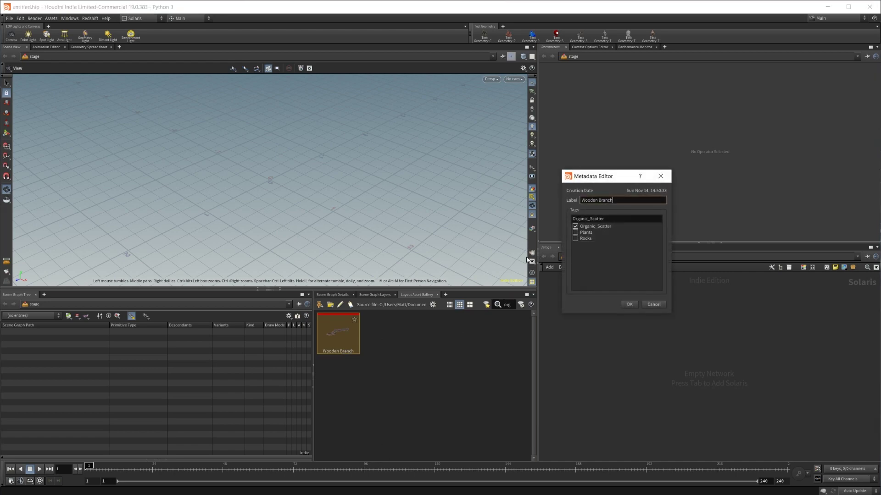
left_click(630, 304)
key("BackSpace")
key("BackSpace")
key("BackSpace")
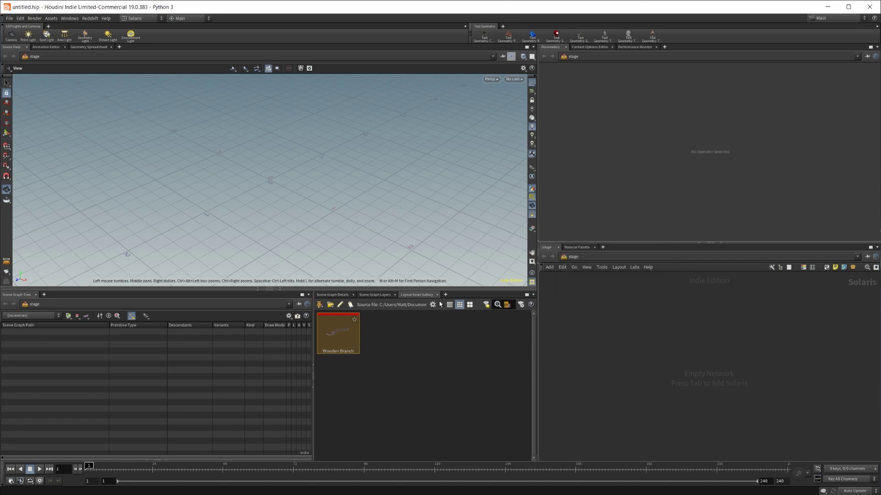
key("BackSpace")
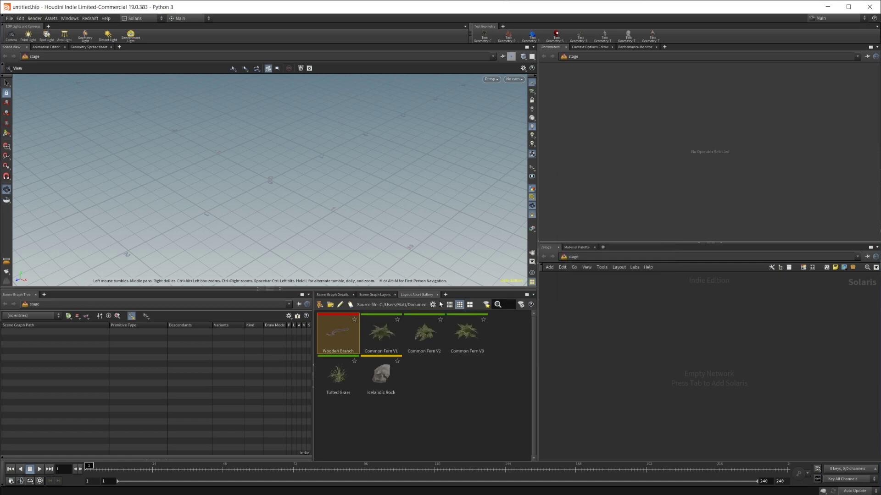
type("plan")
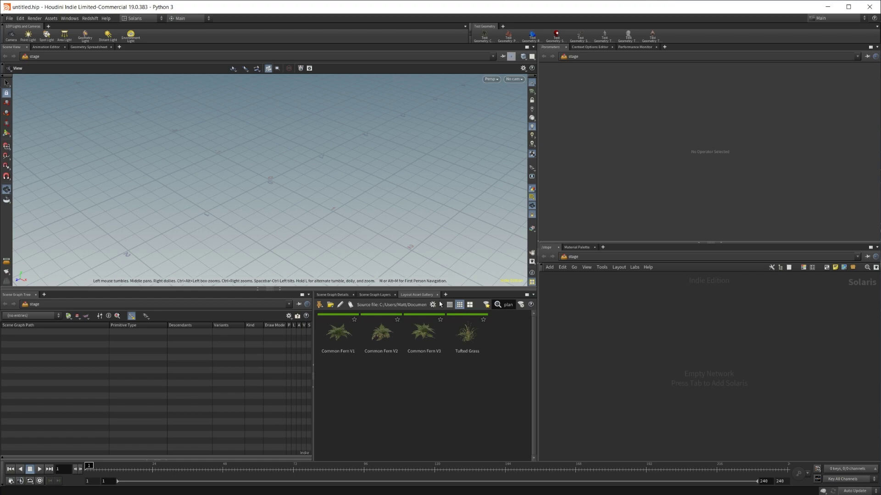
key("BackSpace")
key("BackSpace")
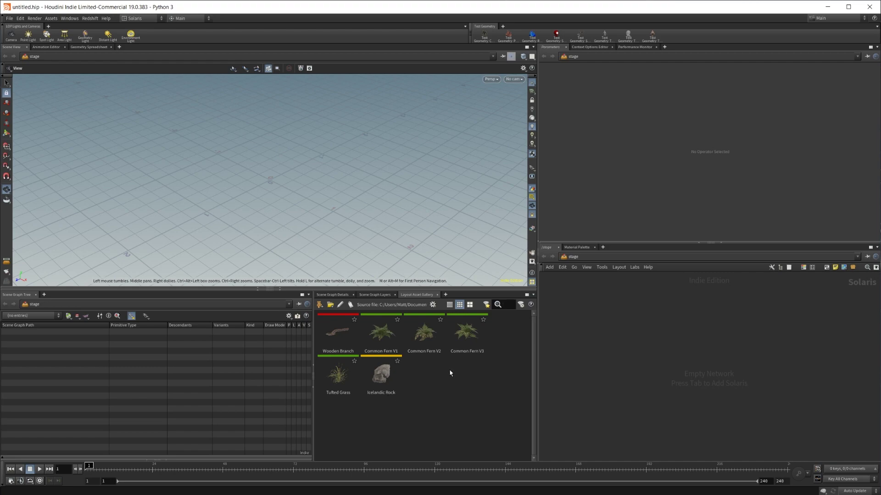
Step: Switch the Layout Asset Gallery to large thumbnails
left_click(470, 305)
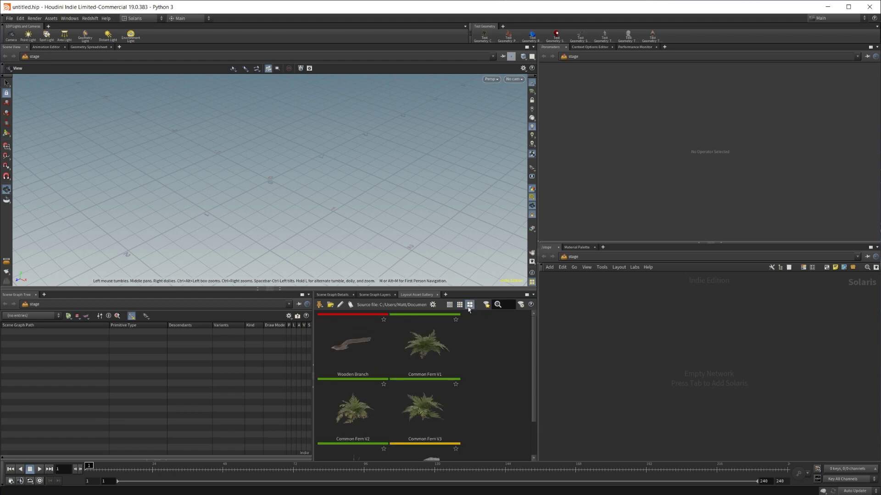
left_click(449, 305)
left_click(470, 305)
Step: Inspect Common Fern V1's metadata and Wooden Branch's asset settings, closing both unchanged
double_click(424, 344)
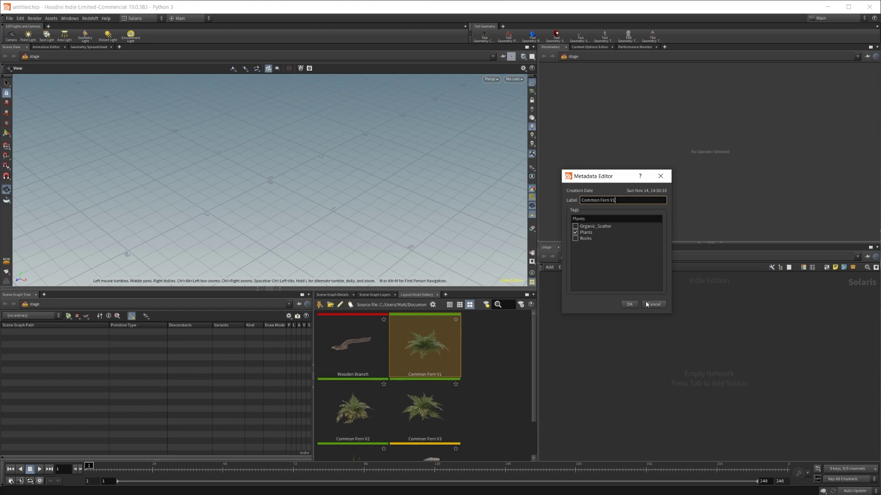
left_click(653, 305)
double_click(347, 365)
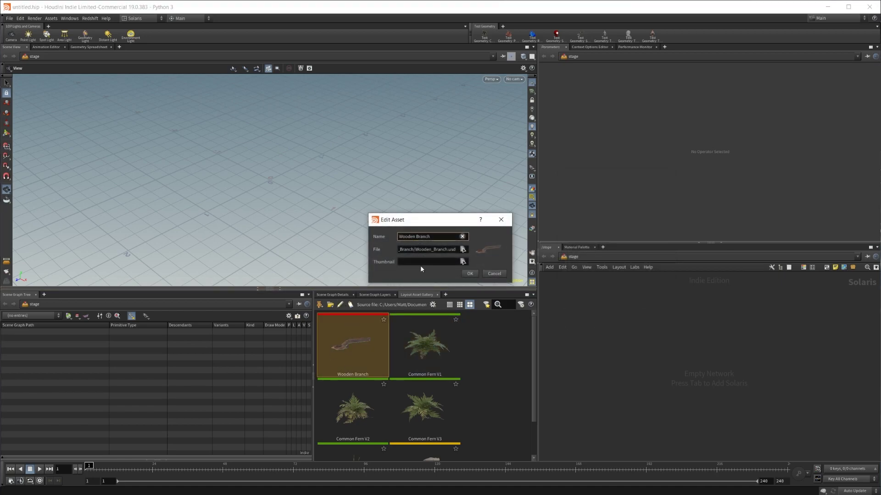
left_click(494, 273)
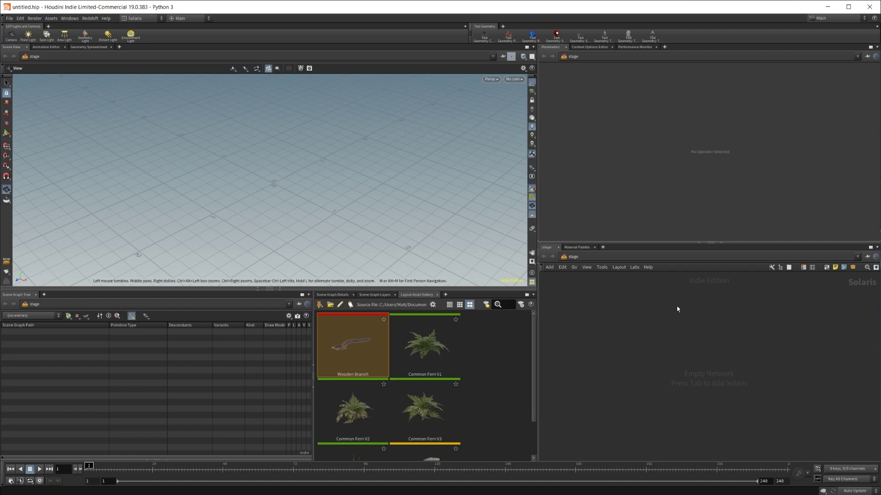
Step: Place a Layout node via the Tab menu ('lay') and drag Common Fern V1 and V3 into its brush assets
scroll(448, 370, "down", 1)
scroll(448, 370, "up", 1)
key("Tab")
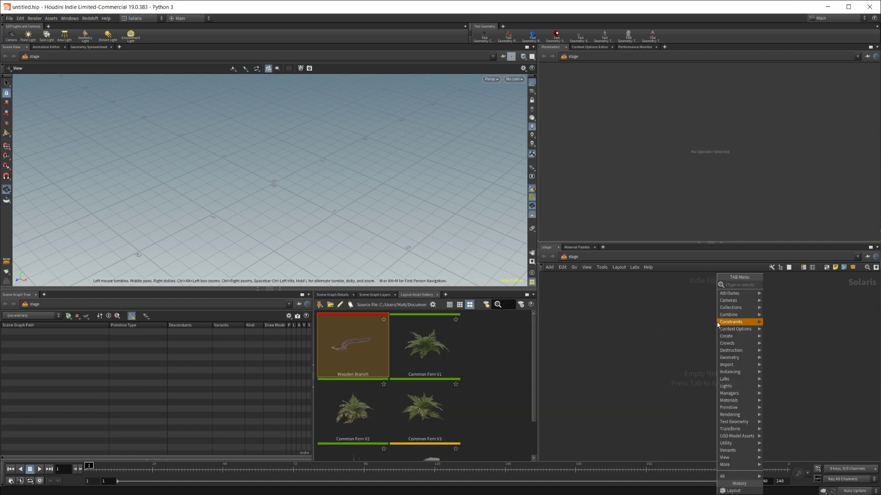
mouse_move(718, 324)
type("lay")
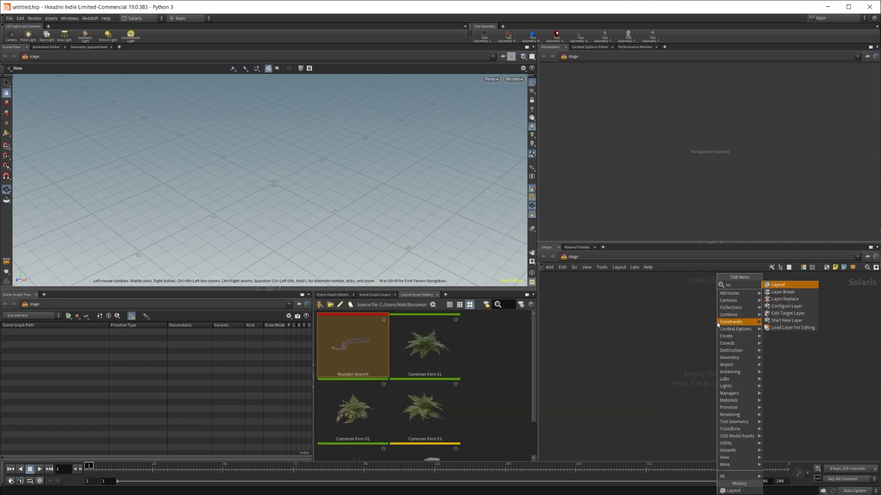
key("Return")
left_click(717, 325)
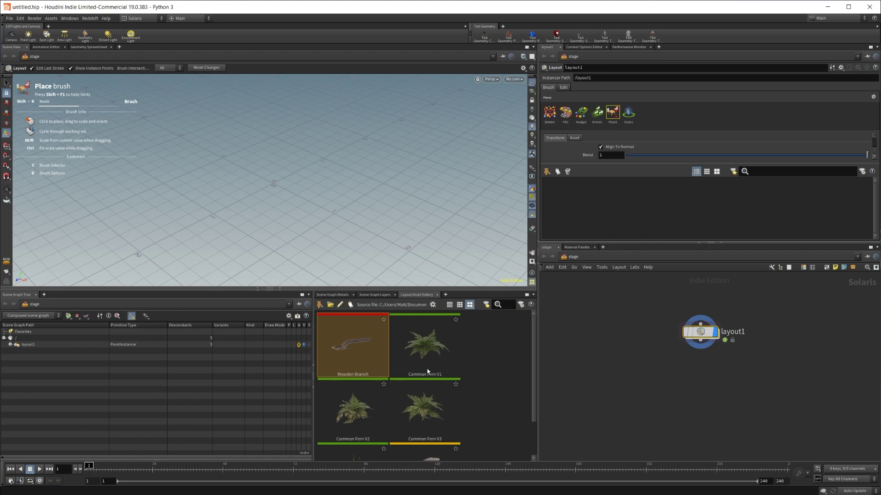
left_click_drag(427, 366, 596, 206)
left_click_drag(423, 408, 660, 211)
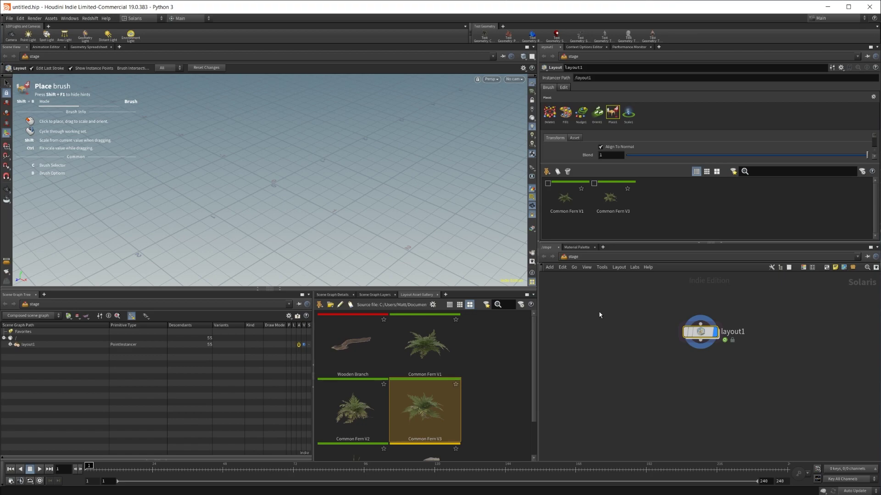
scroll(375, 356, "down", 1)
scroll(374, 356, "up", 1)
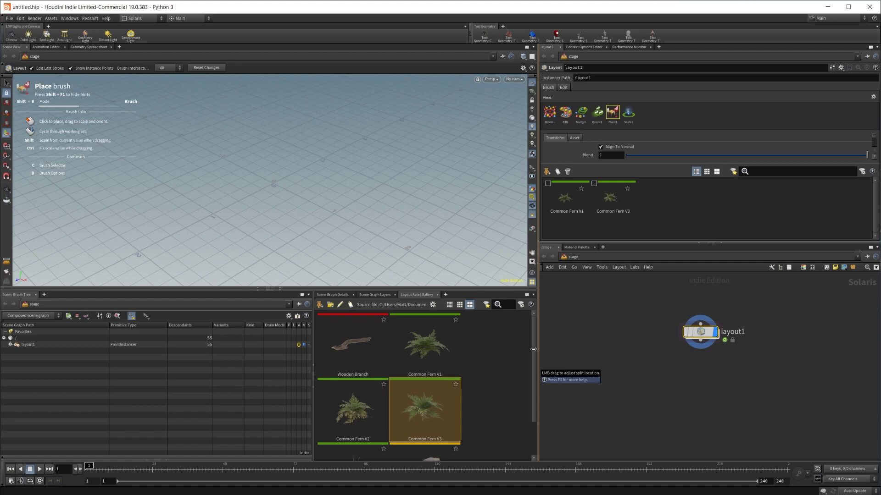
right_click(425, 343)
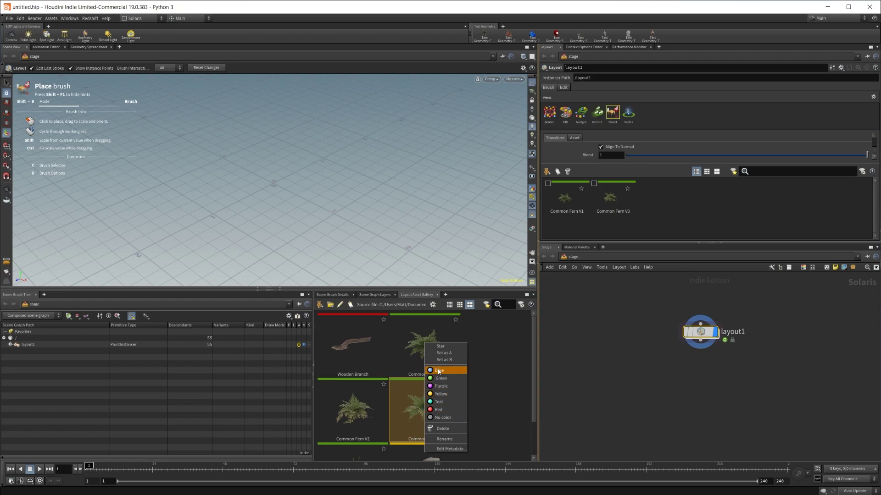
left_click(393, 354)
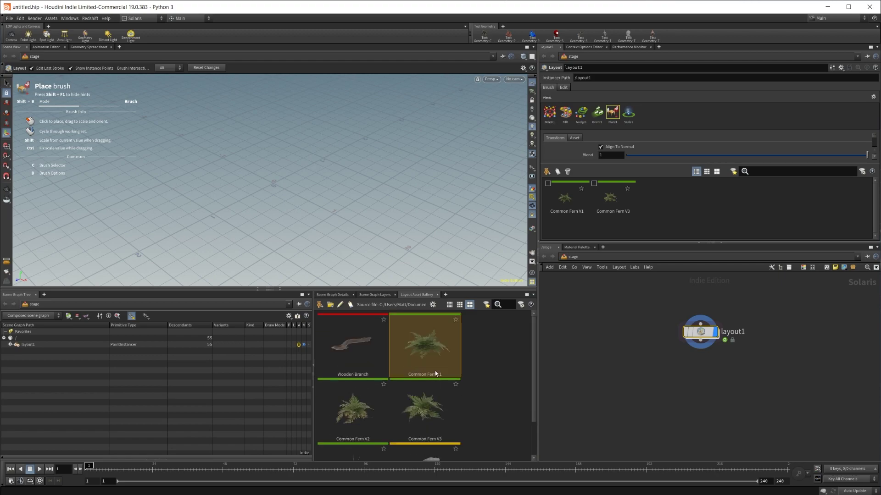
right_click(436, 351)
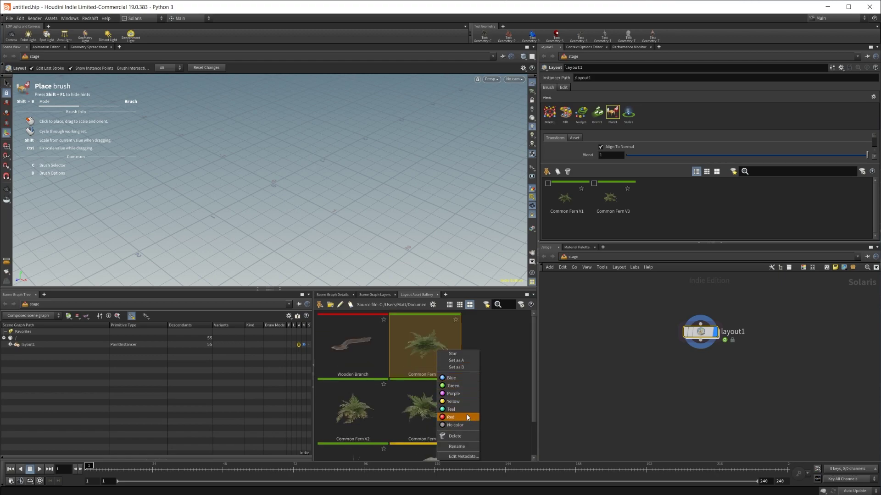
left_click(467, 368)
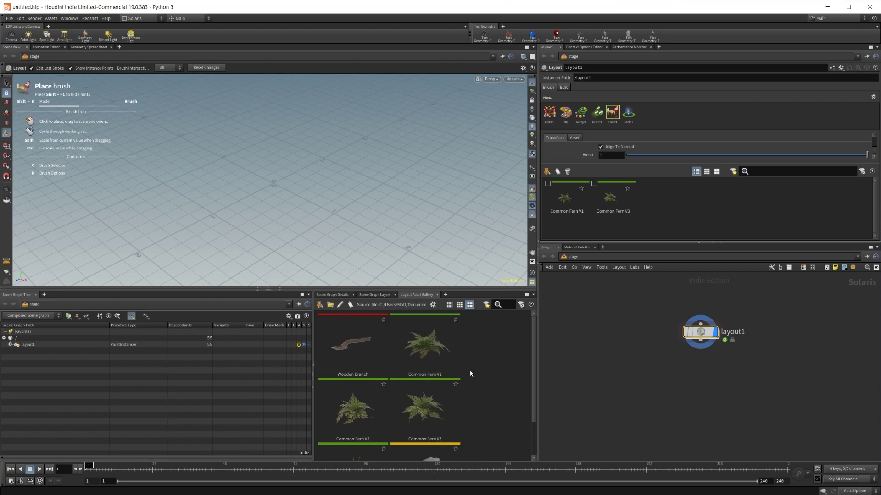